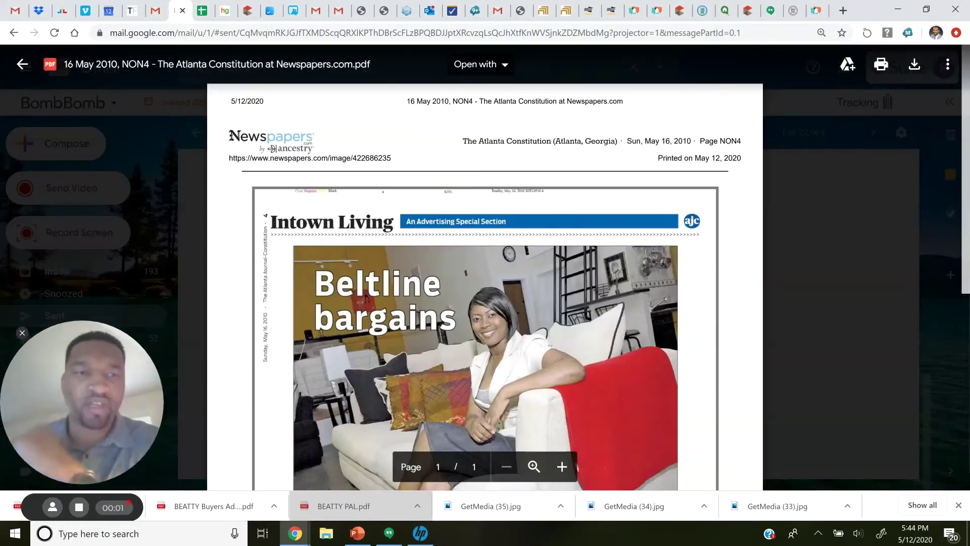
scroll(485, 304, down, 1)
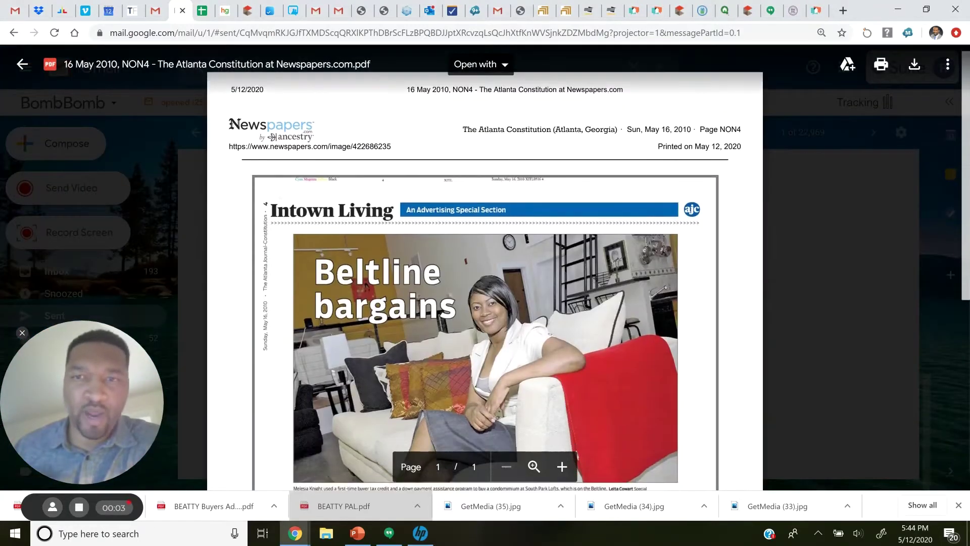
scroll(486, 303, down, 2)
scroll(485, 304, down, 1)
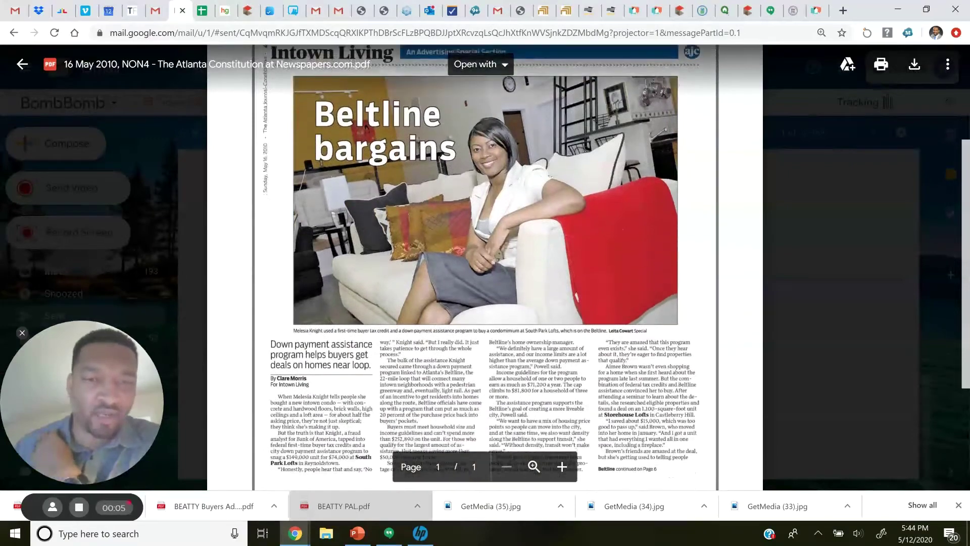
scroll(486, 303, down, 1)
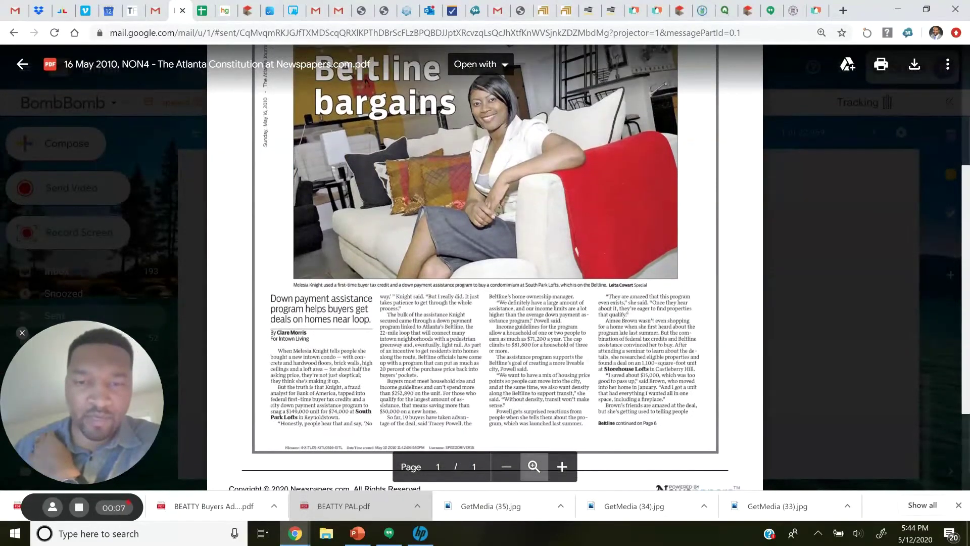
Zoom the 'Beltline bargains' PDF preview to show its headline and the sofa photo.
click(533, 468)
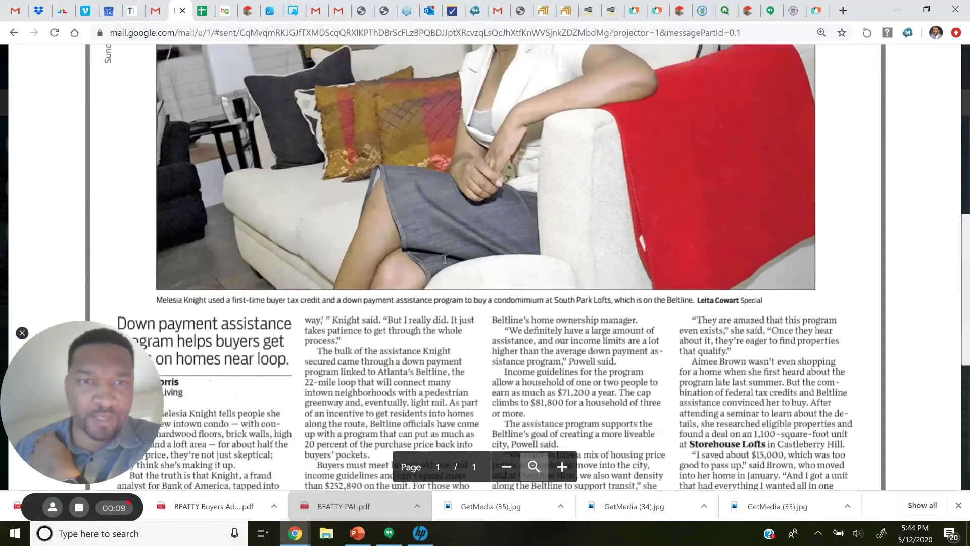
scroll(425, 197, up, 2)
scroll(412, 162, up, 1)
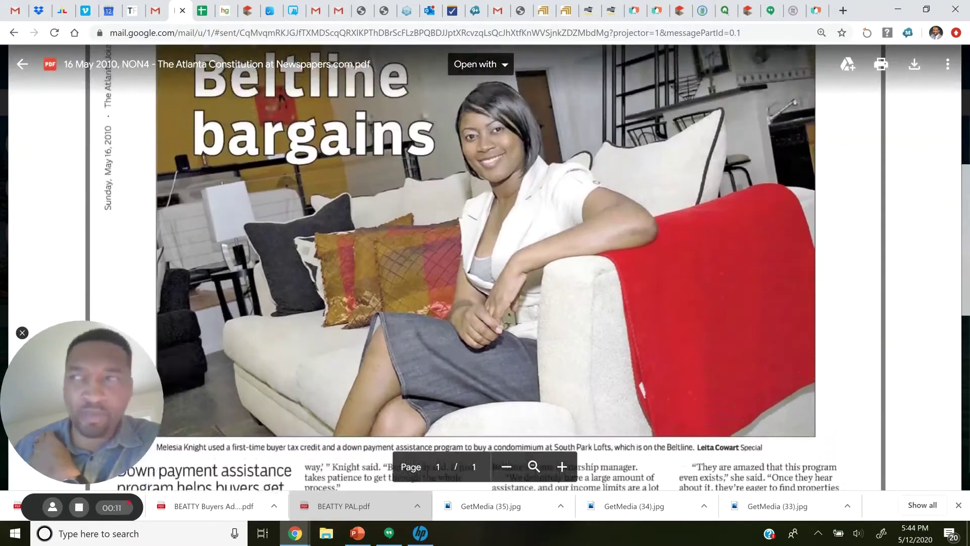
scroll(411, 164, up, 1)
scroll(411, 164, up, 1)
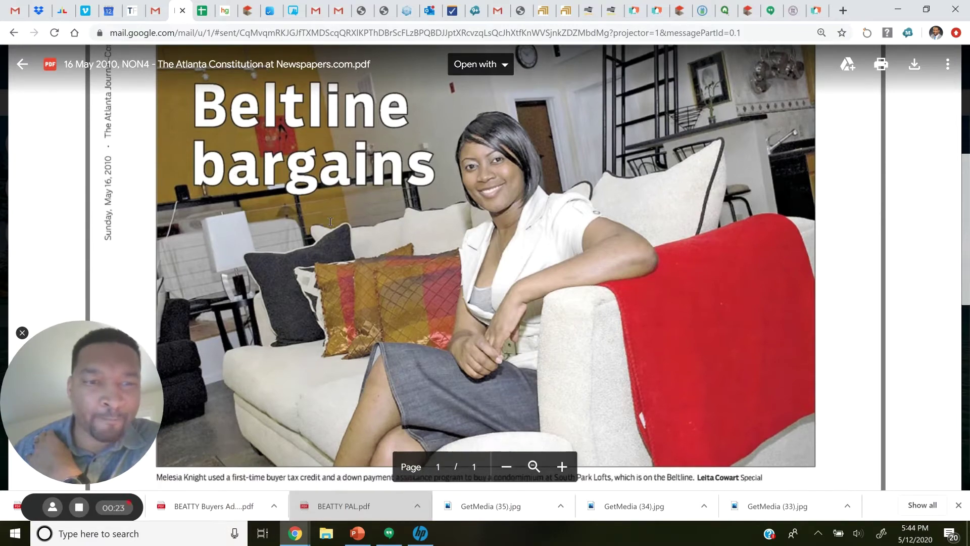
scroll(329, 221, down, 3)
scroll(329, 221, down, 1)
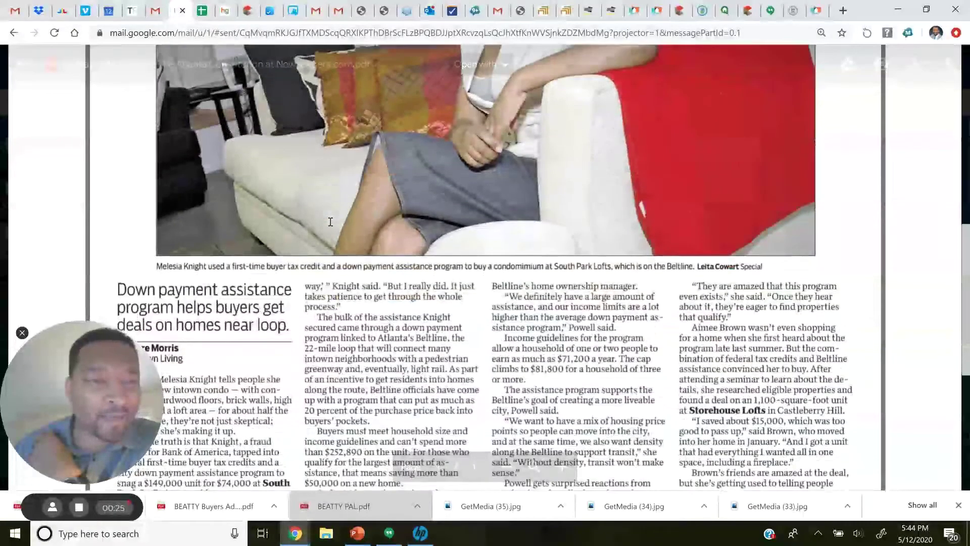
scroll(485, 266, down, 1)
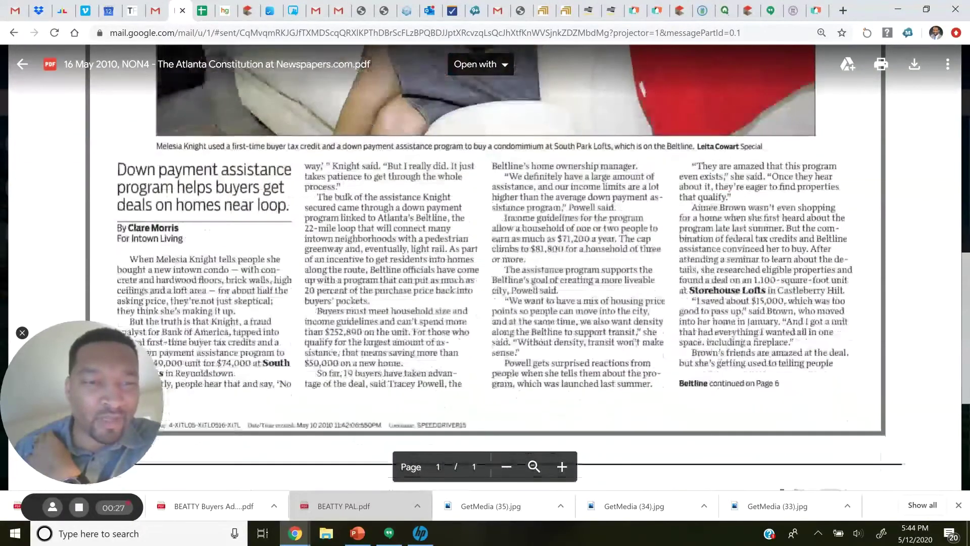
scroll(242, 266, down, 2)
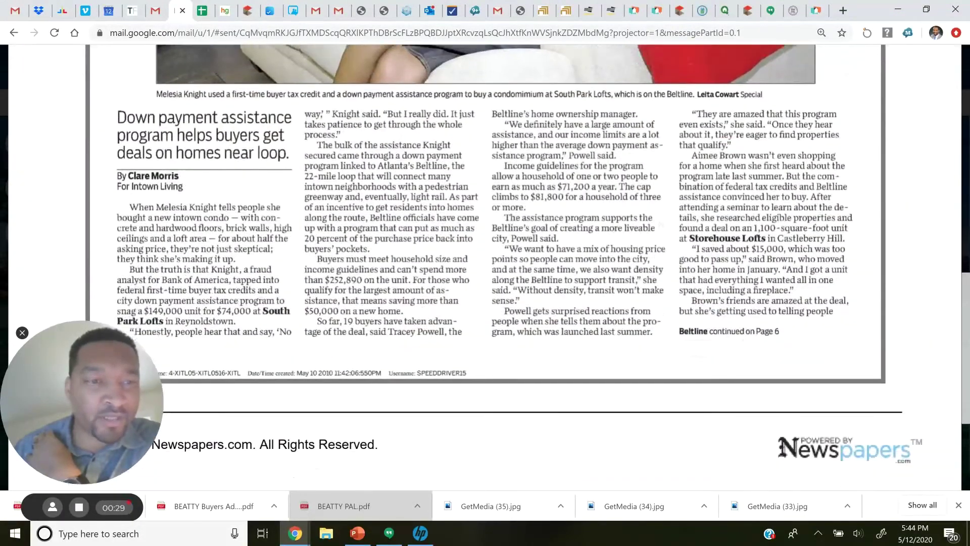